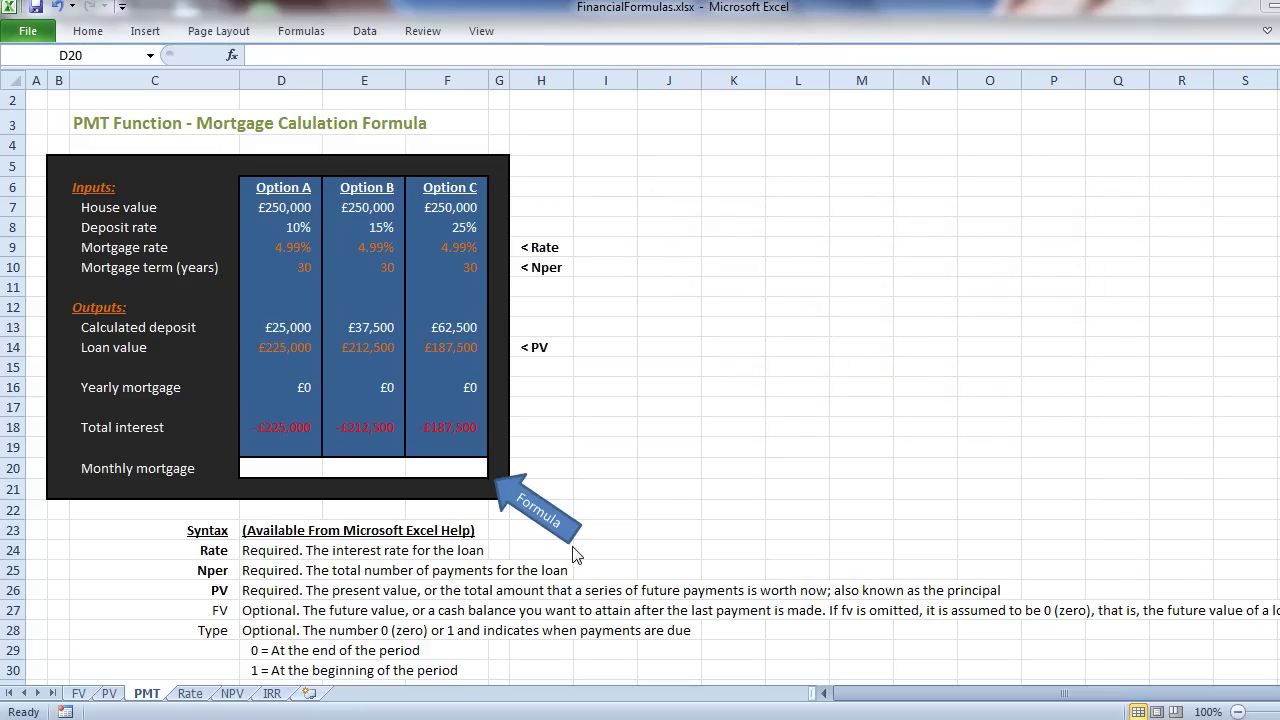
In D20, begin =PMT( with the monthly rate D$9/12 as its first argument
{"action": "left_click", "coordinate": [285, 467]}
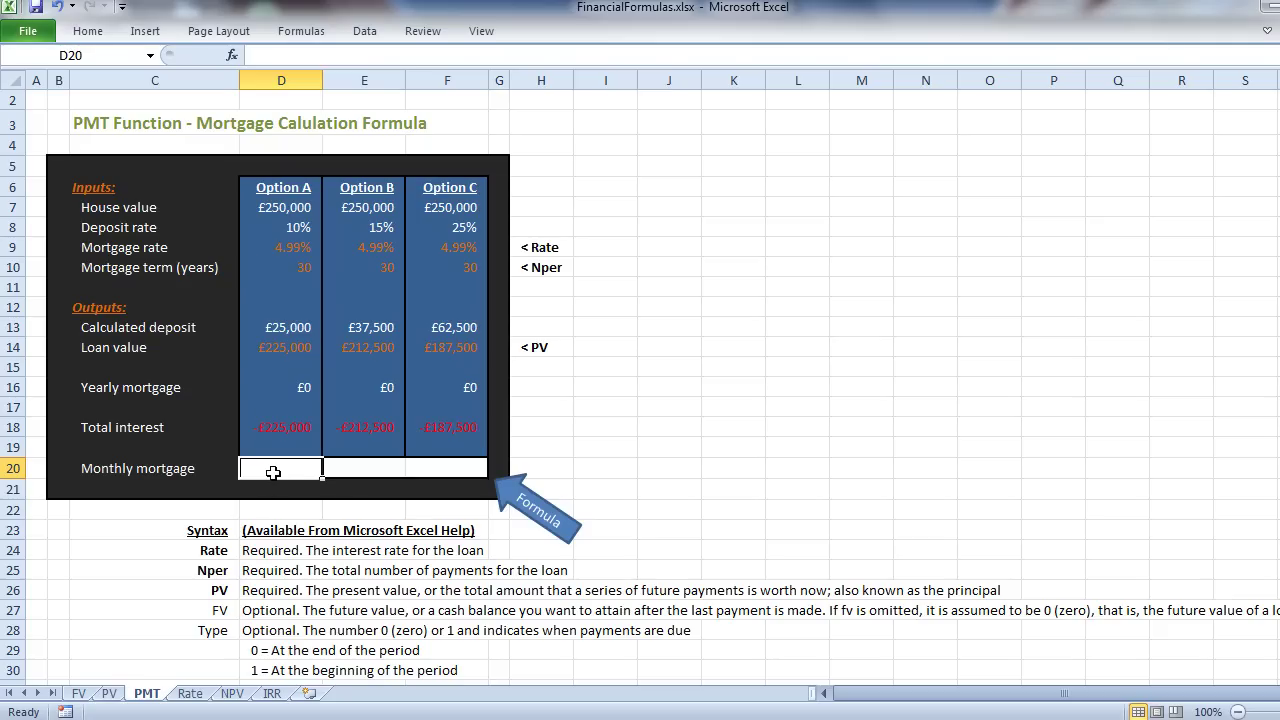
{"action": "type", "text": "="}
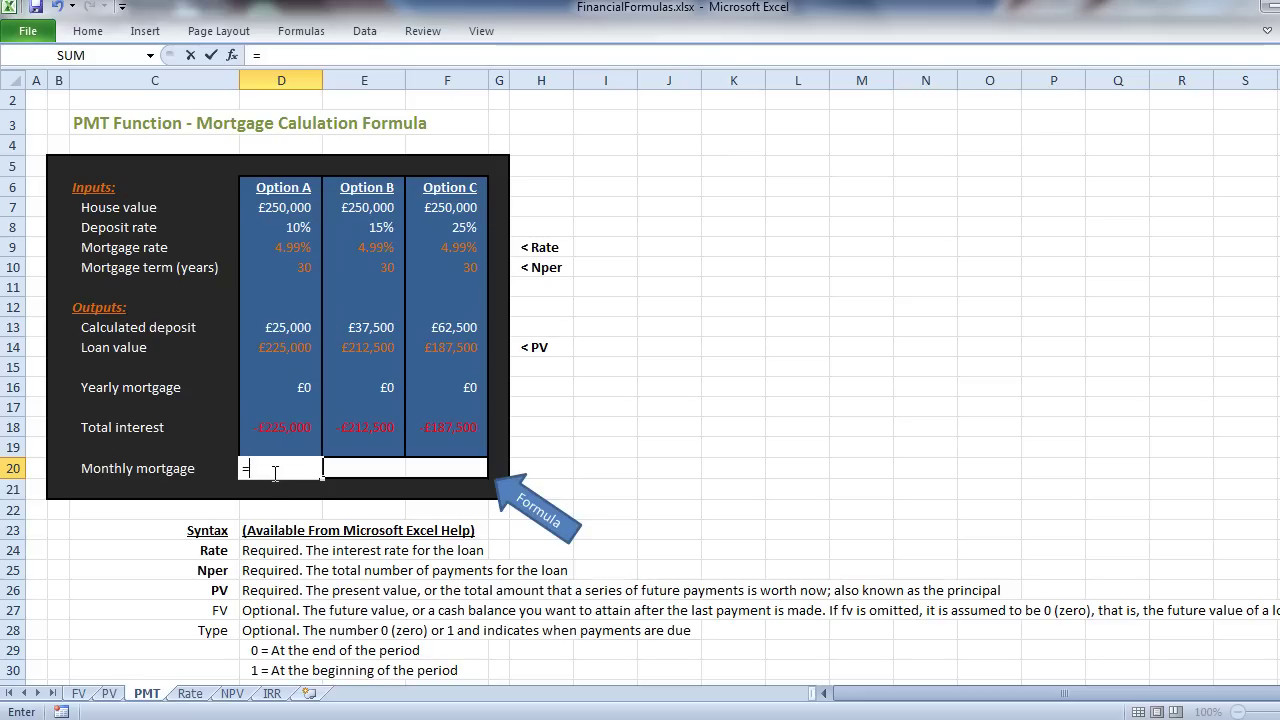
{"action": "type", "text": "PMT"}
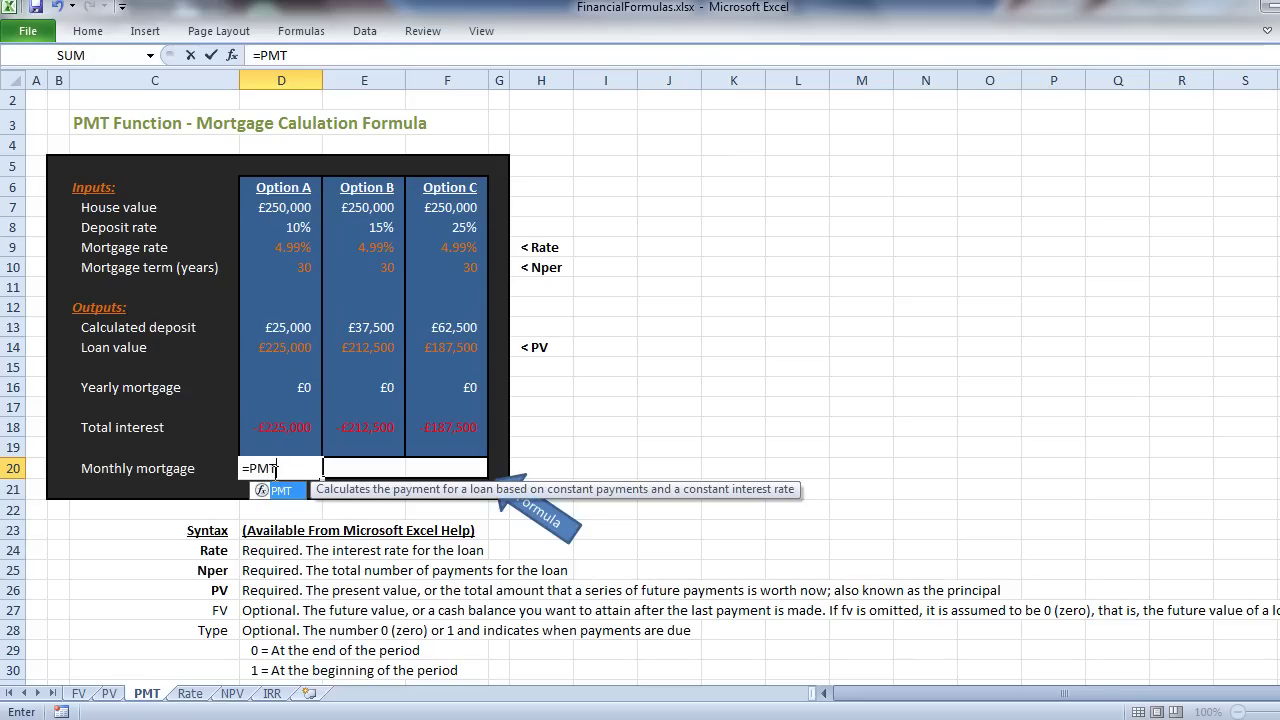
{"action": "type", "text": "("}
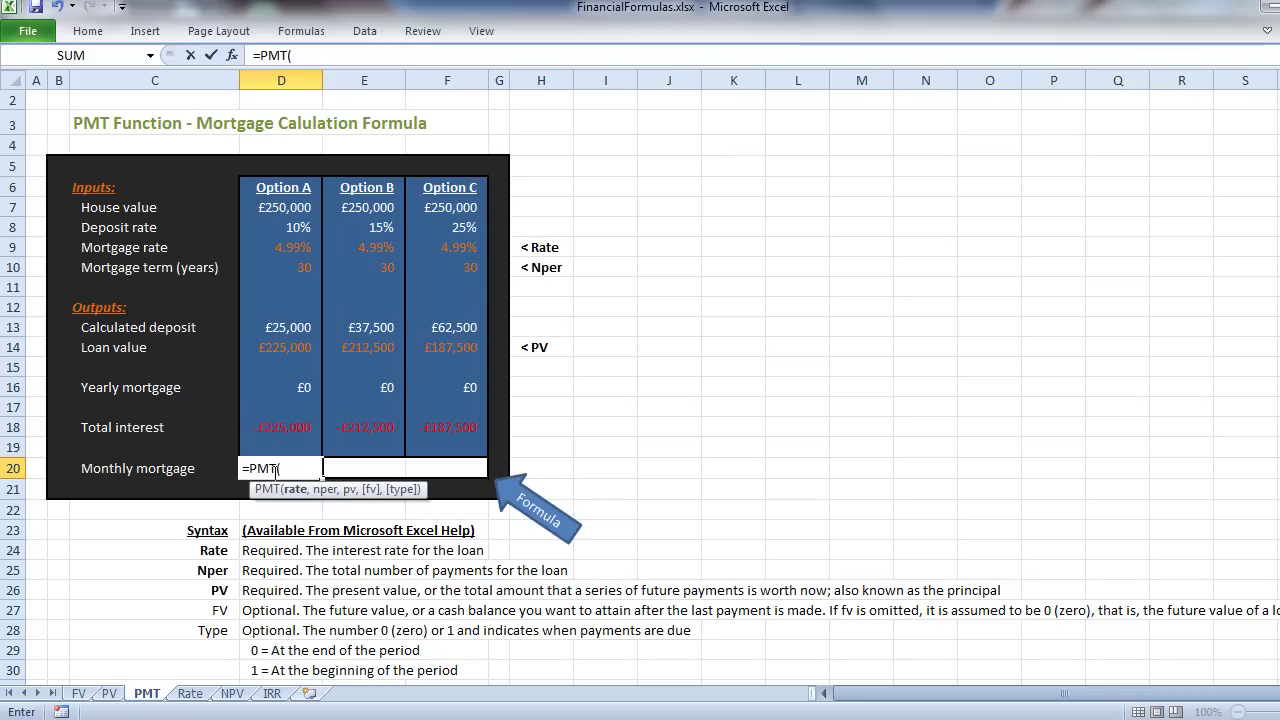
{"action": "left_click", "coordinate": [261, 247]}
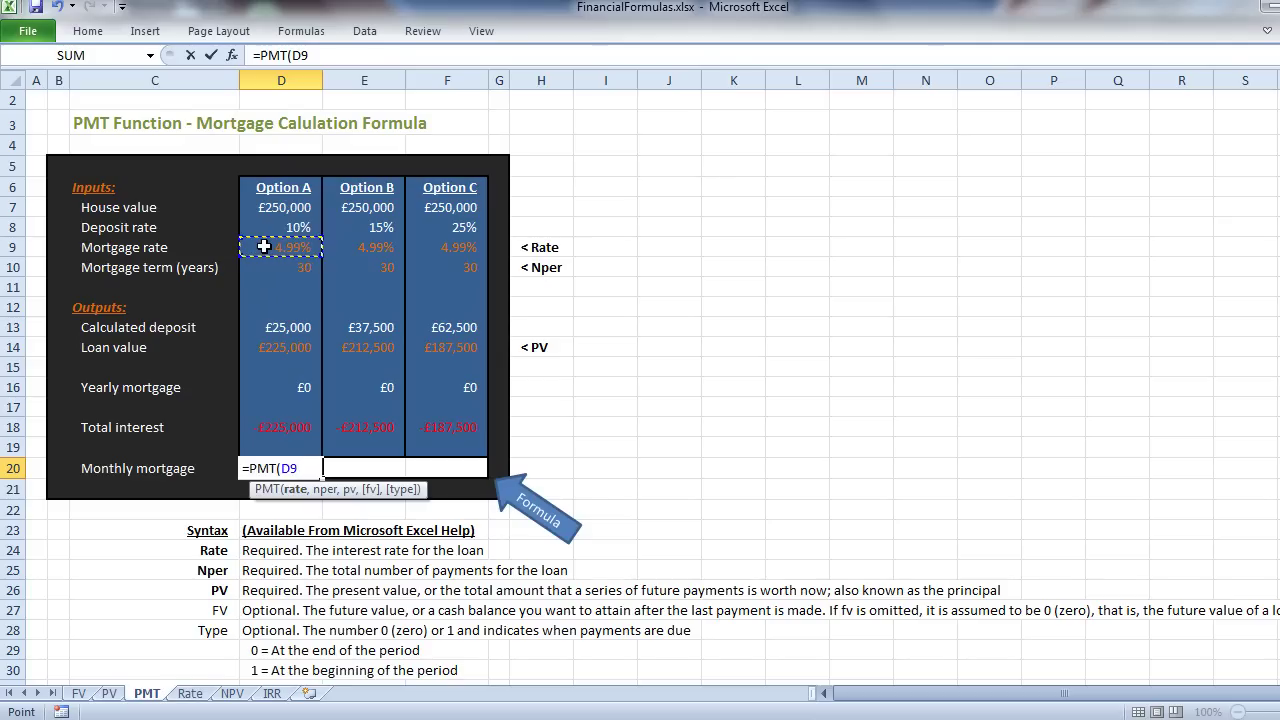
{"action": "key", "text": "F4"}
{"action": "key", "text": "F4"}
{"action": "type", "text": "/12,"}
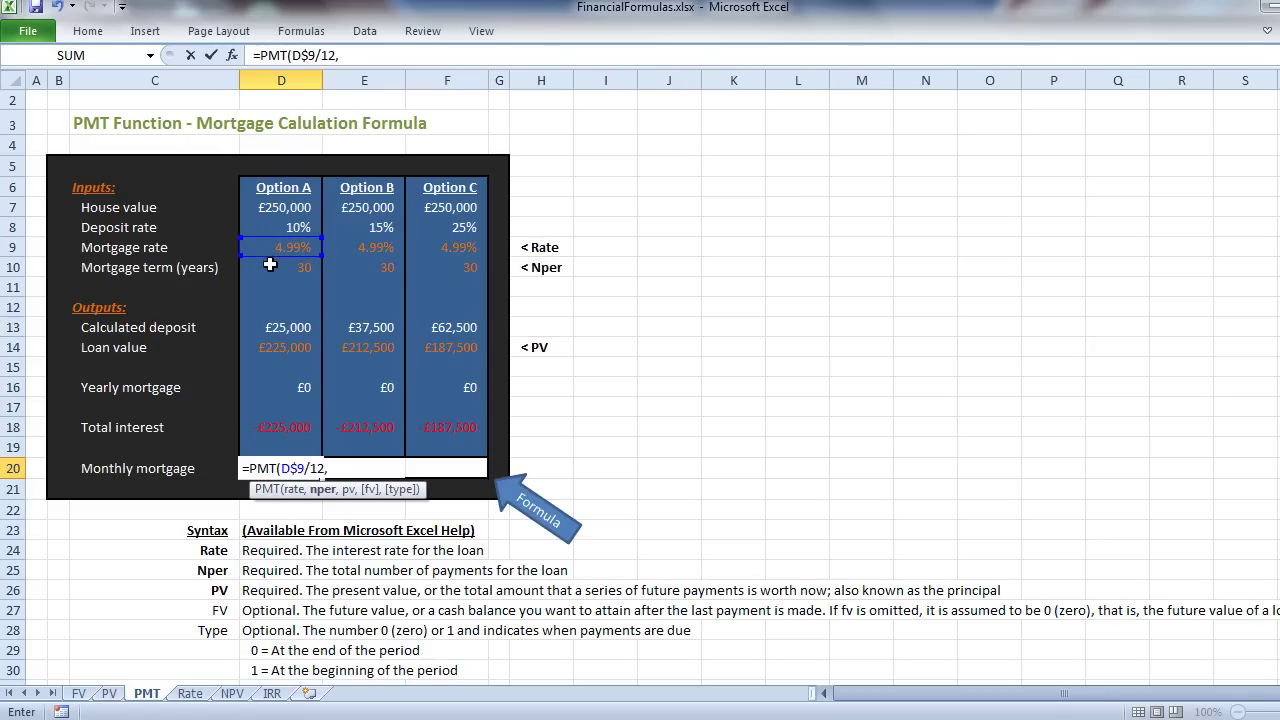
Add D$10*12 as the number of payments, followed by a comma and a minus sign
{"action": "left_click", "coordinate": [270, 267]}
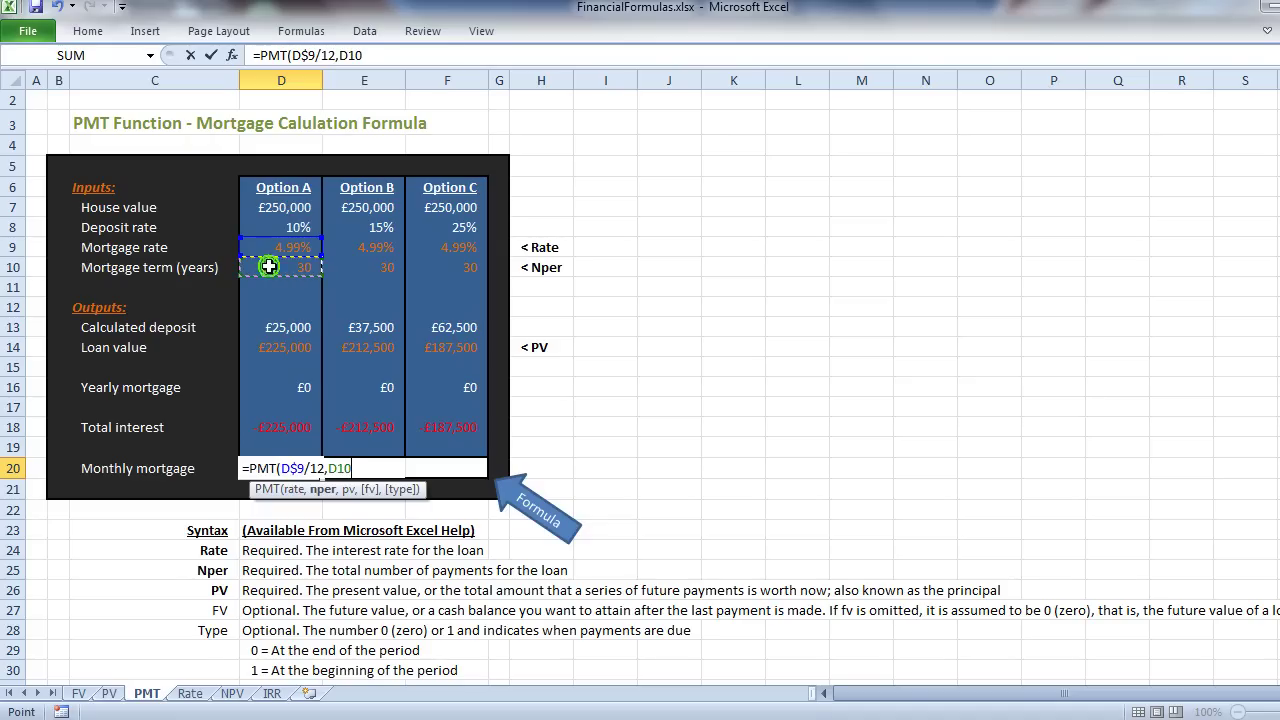
{"action": "key", "text": "F4"}
{"action": "key", "text": "F4"}
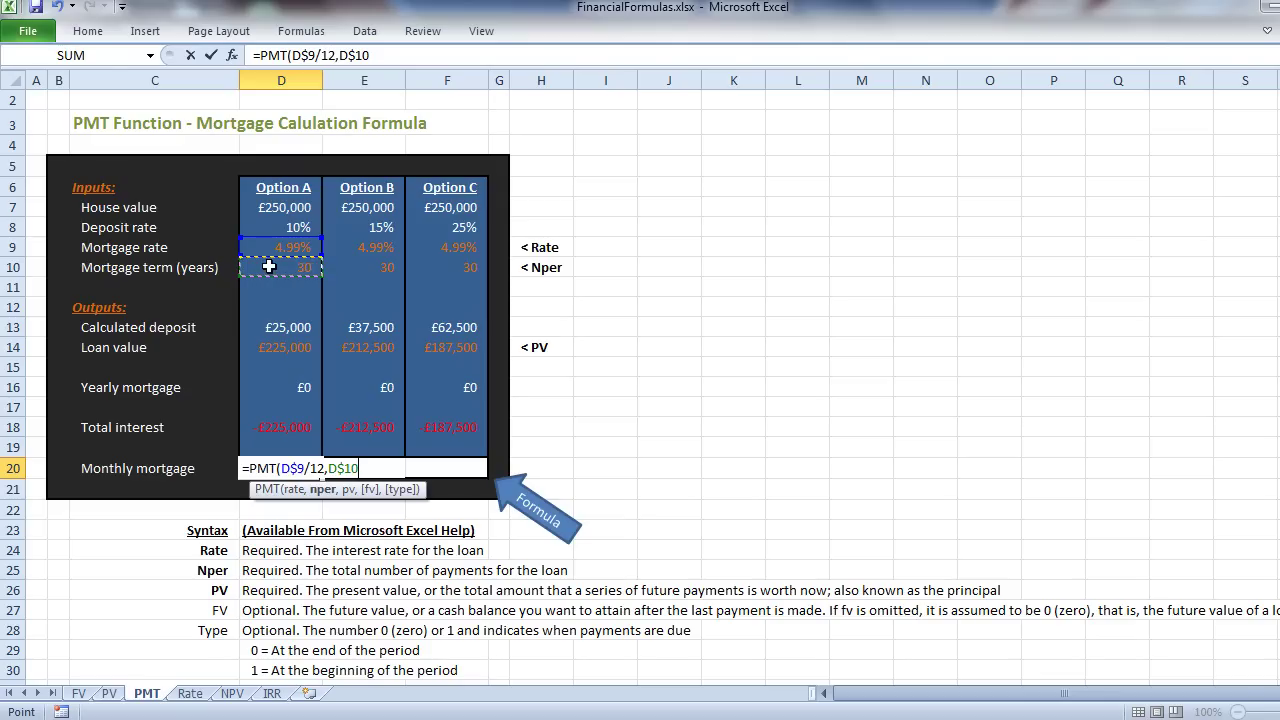
{"action": "type", "text": "*12"}
{"action": "type", "text": ","}
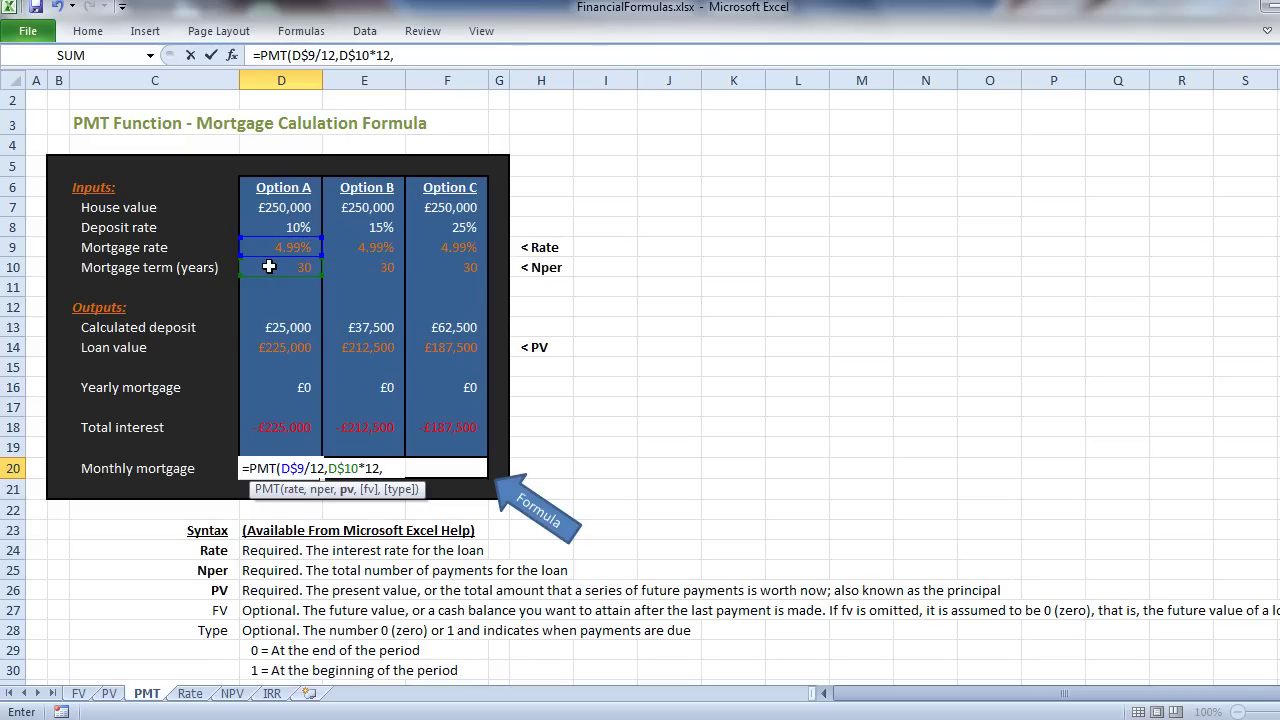
{"action": "type", "text": "-"}
Finish the formula as =PMT(D$9/12,D$10*12,-D$14), giving Option A £1,206 monthly
{"action": "left_click", "coordinate": [248, 347]}
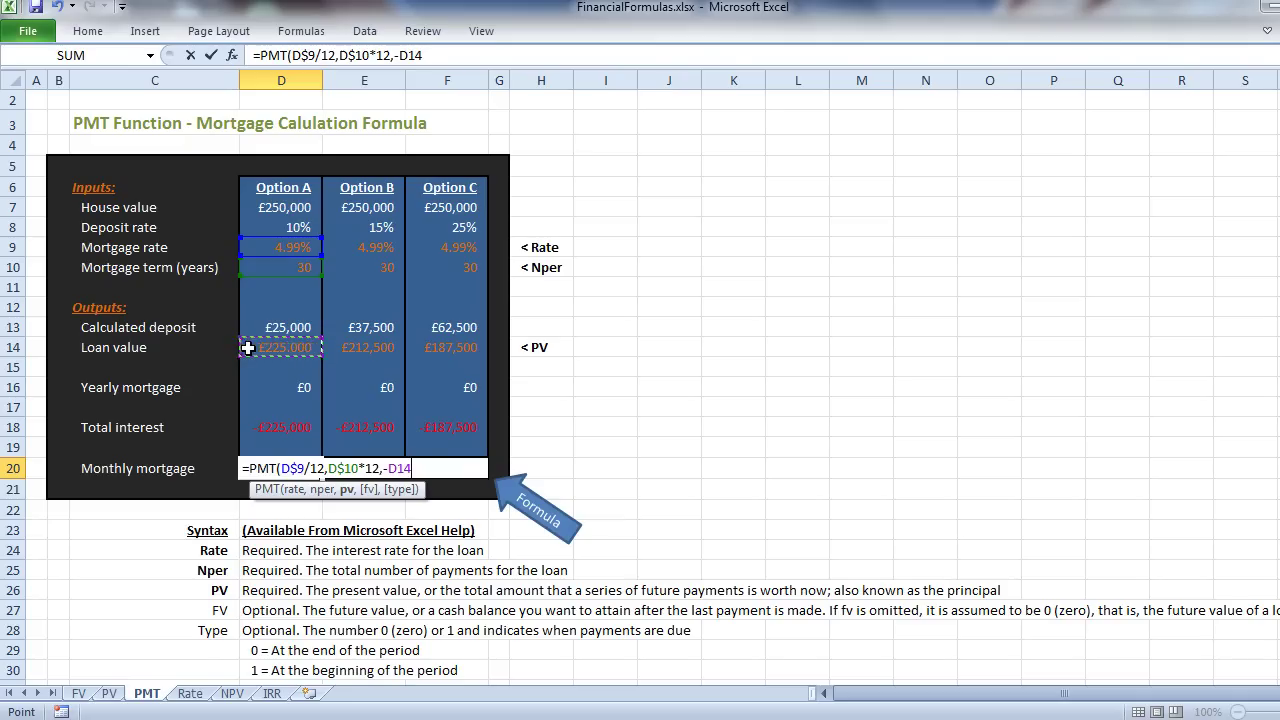
{"action": "key", "text": "F4"}
{"action": "key", "text": "F4"}
{"action": "type", "text": ")"}
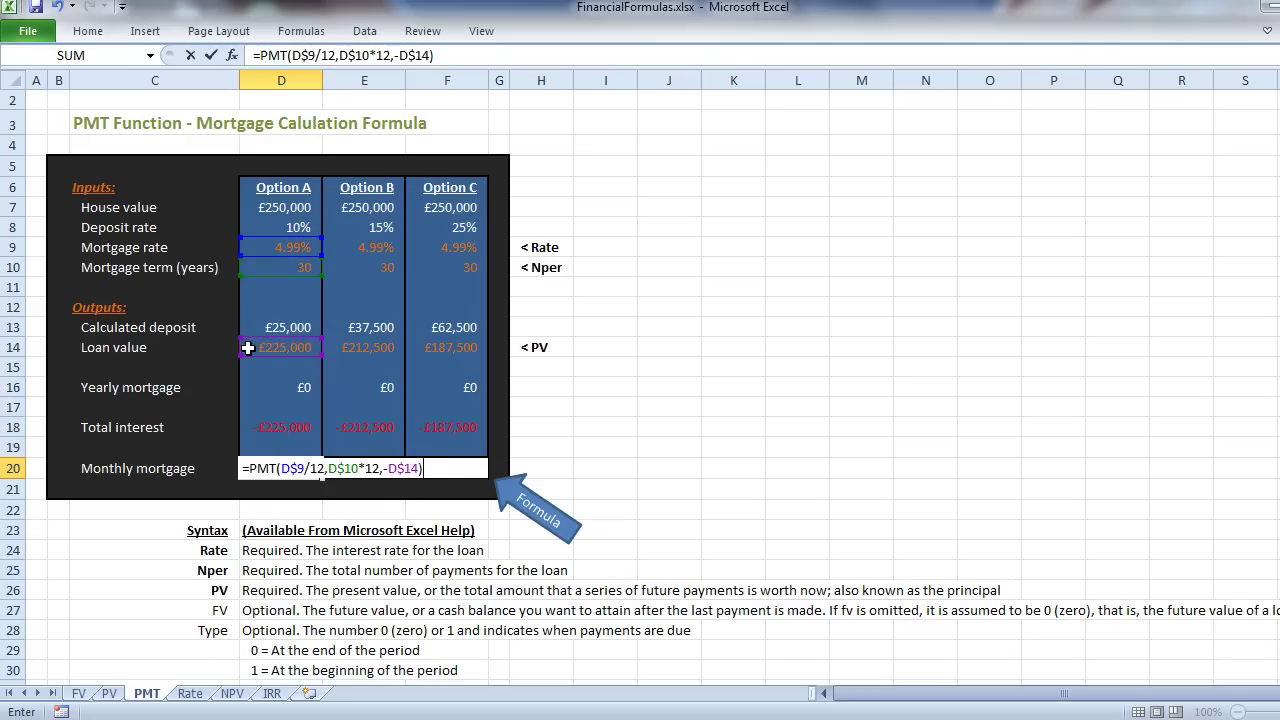
{"action": "key", "text": "Return"}
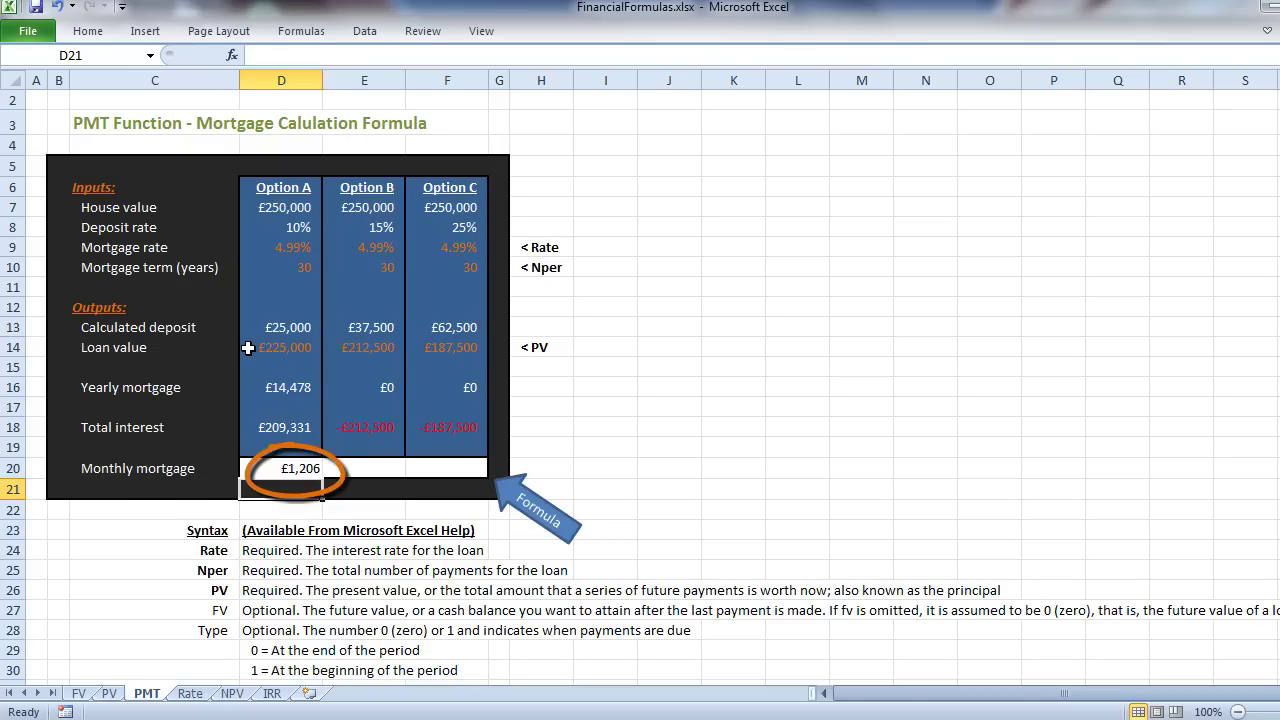
Copy D20's PMT formula into E20:F20 as formulas only, giving £1,139 and £1,005
{"action": "left_click", "coordinate": [296, 468]}
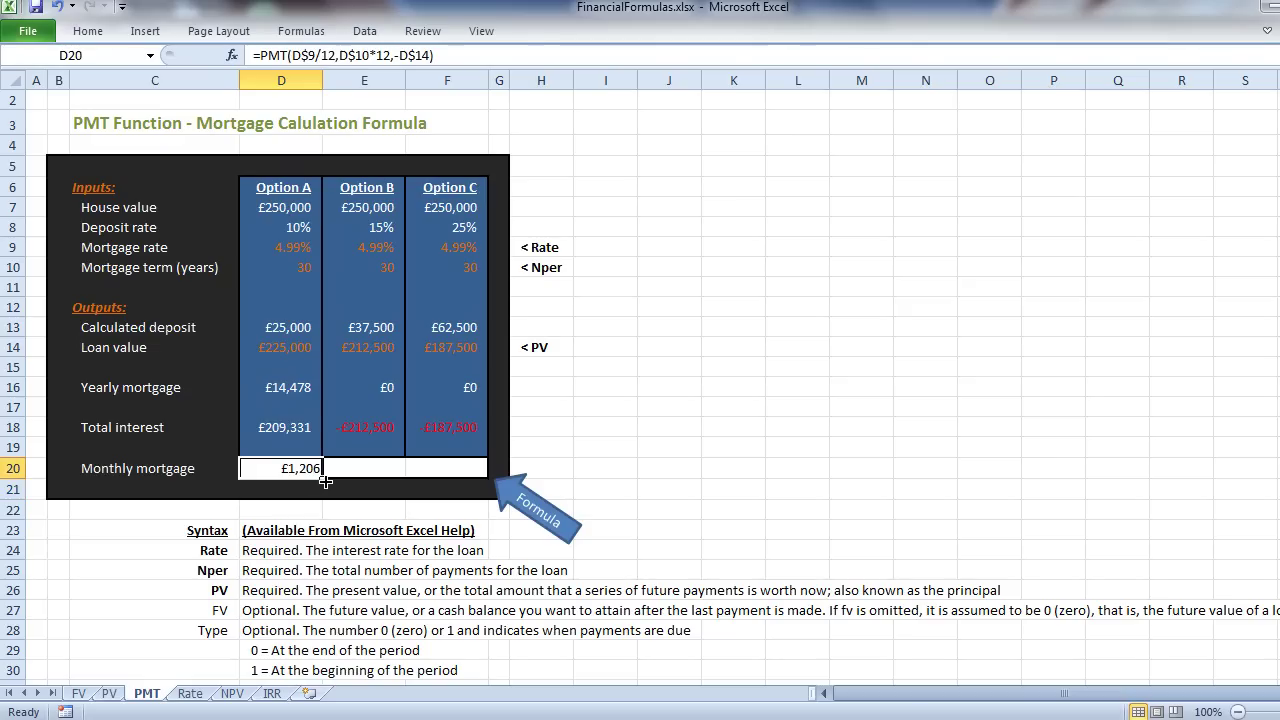
{"action": "key", "text": "ctrl+c"}
{"action": "key", "text": "shift+Right"}
{"action": "key", "text": "shift+Right"}
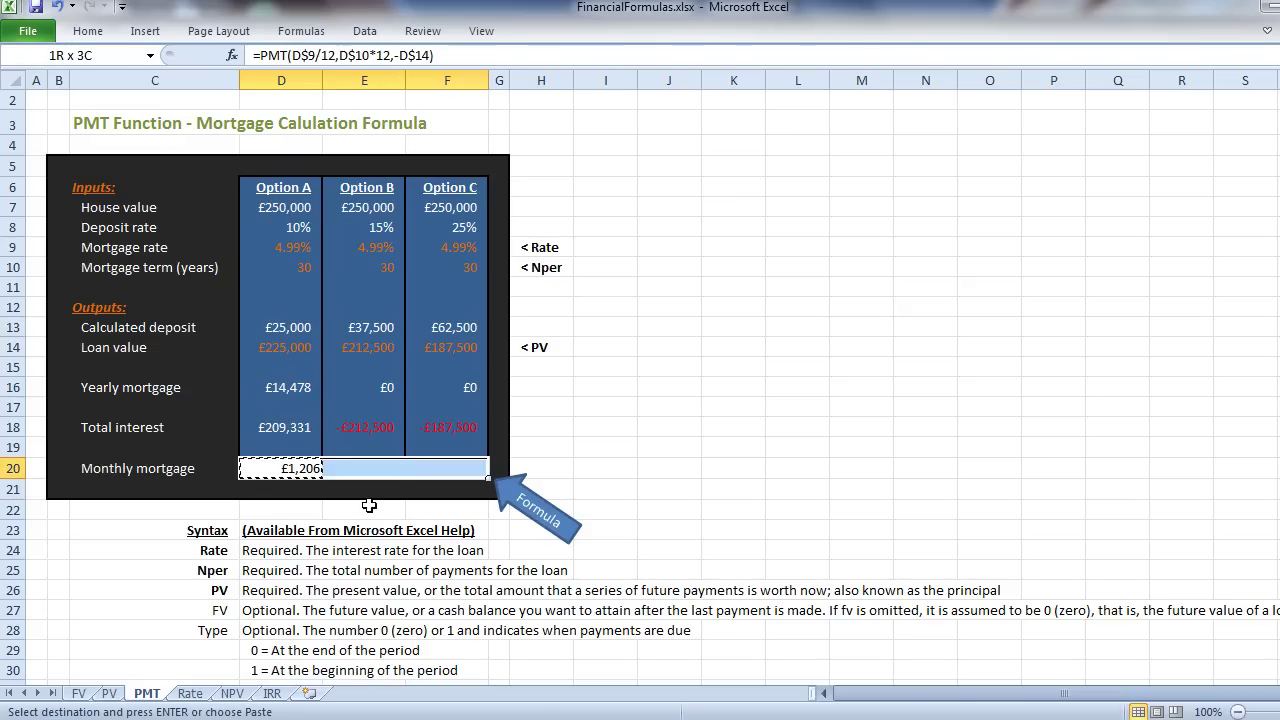
{"action": "key", "text": "alt"}
{"action": "key", "text": "e"}
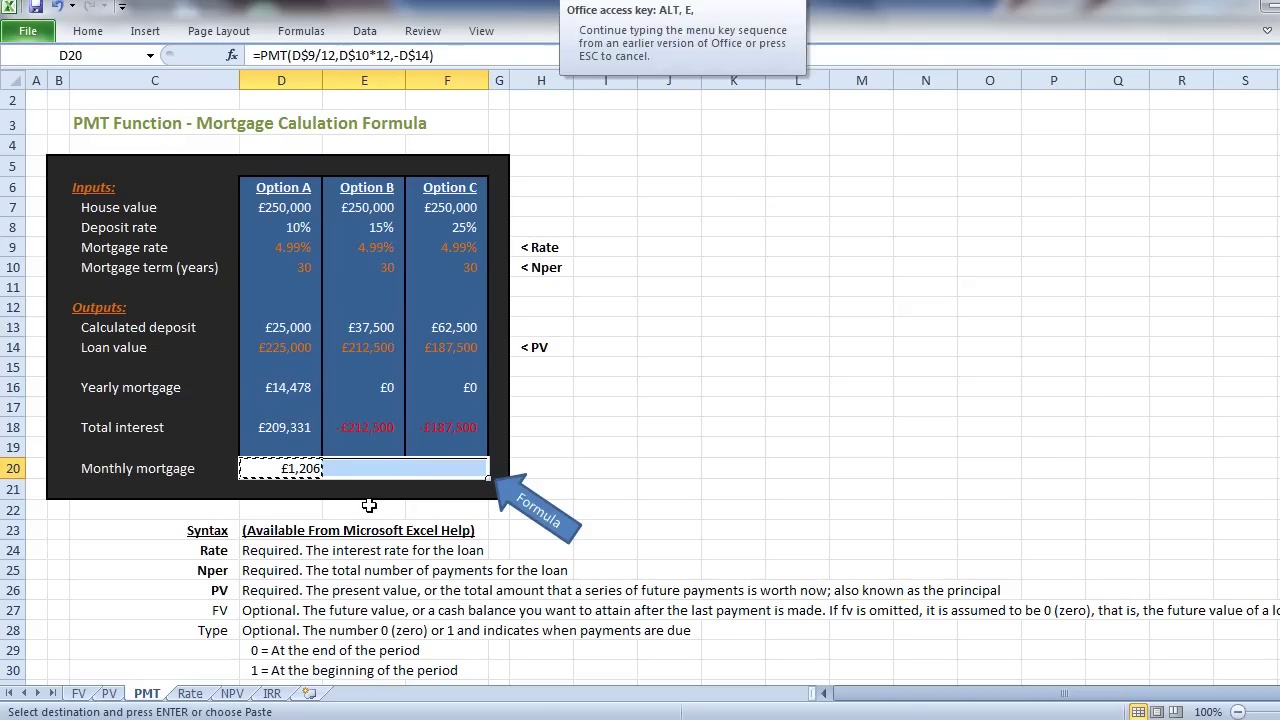
{"action": "key", "text": "s"}
{"action": "key", "text": "f"}
{"action": "key", "text": "Return"}
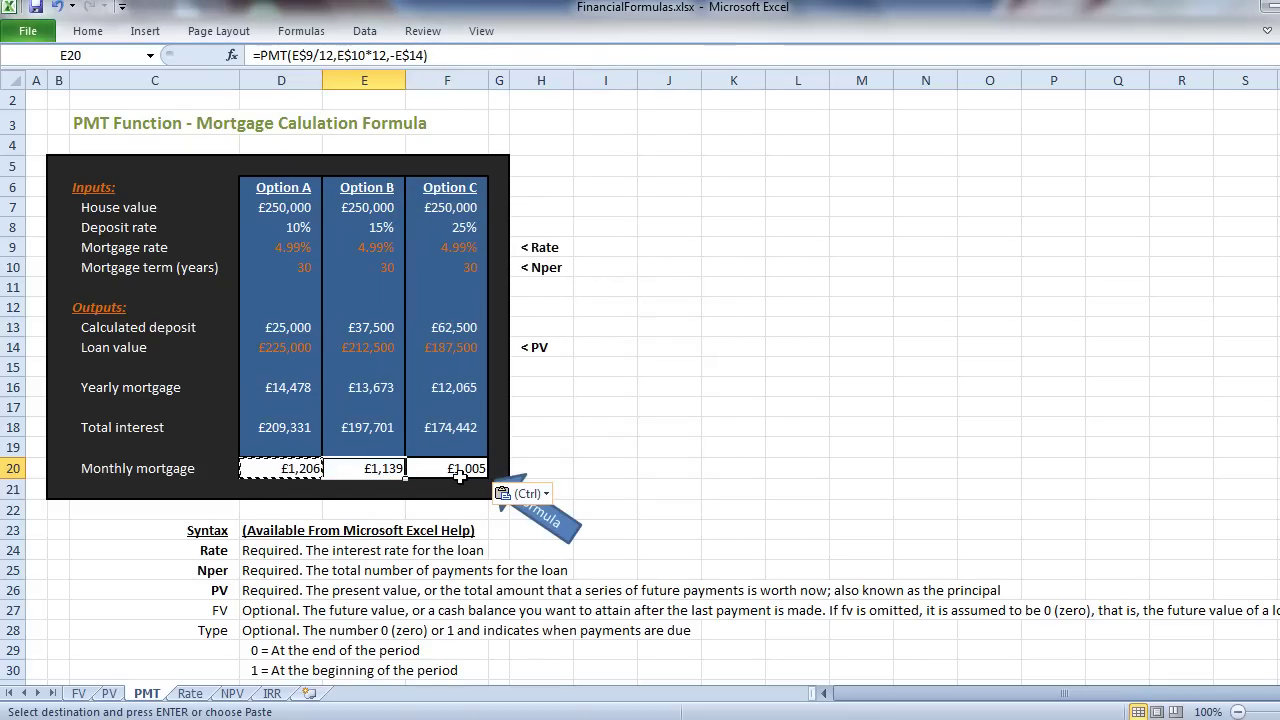
{"action": "key", "text": "Escape"}
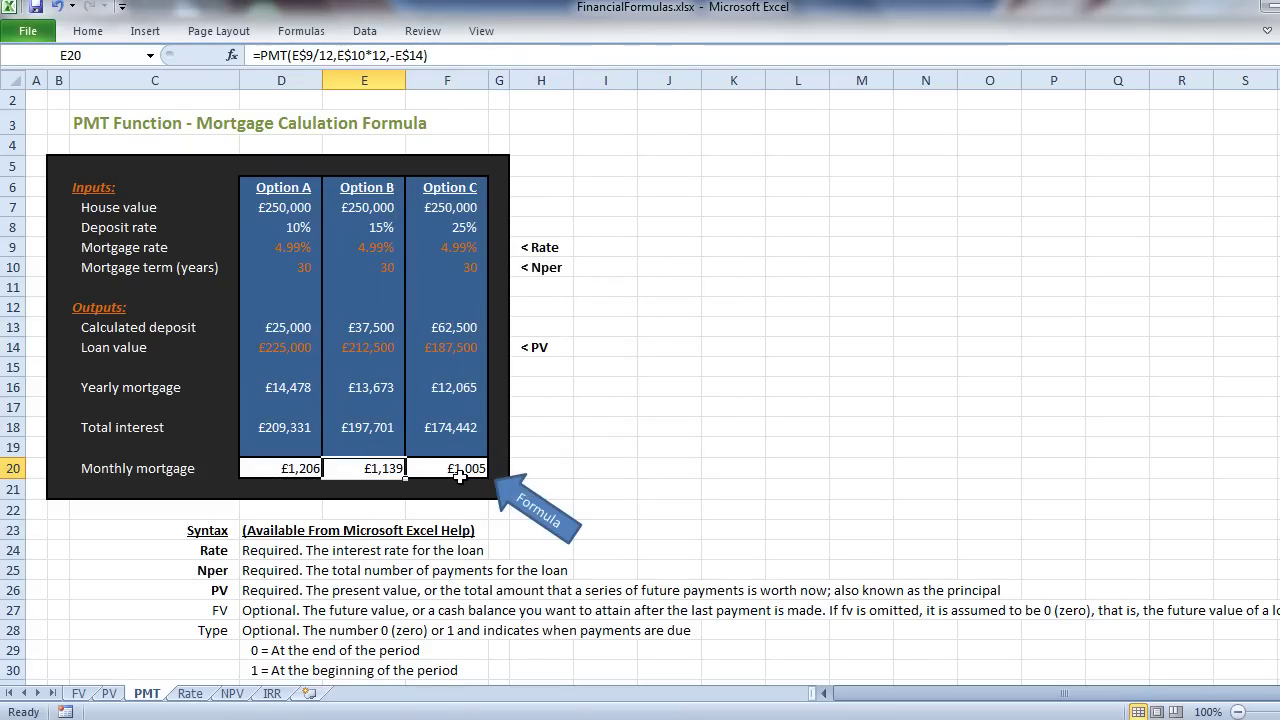
{"action": "left_click", "coordinate": [339, 326]}
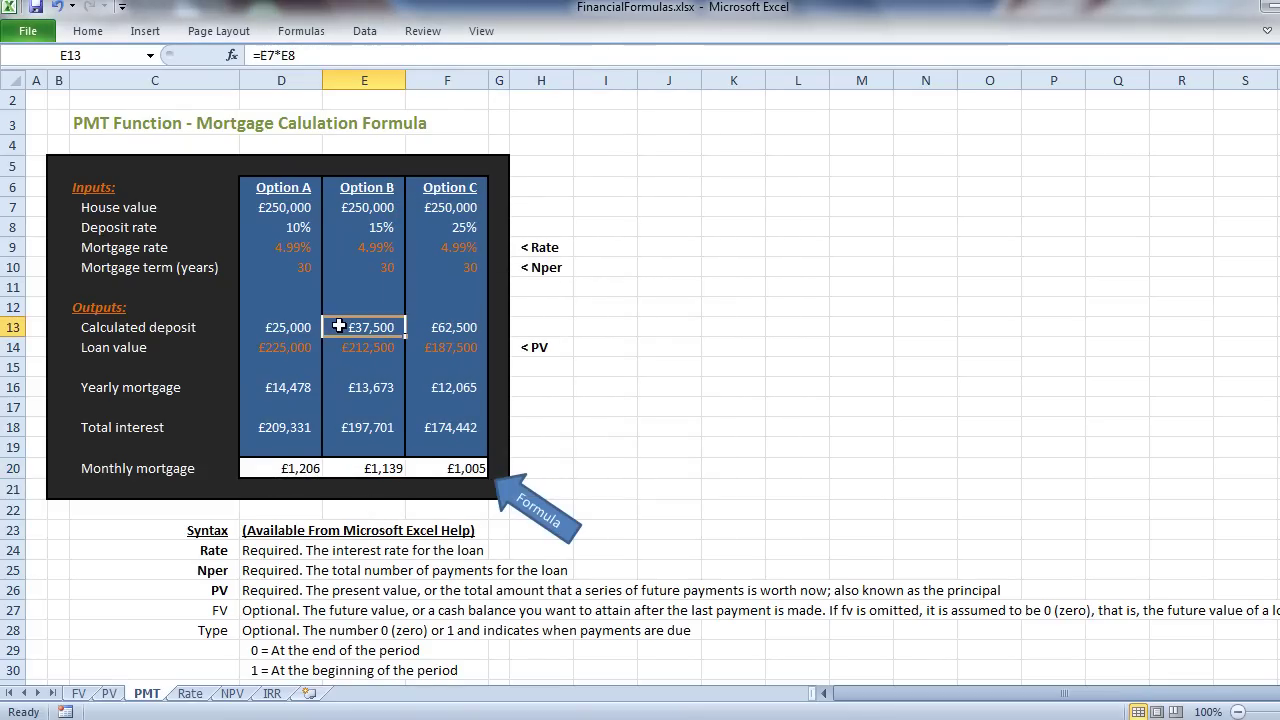
{"action": "left_click", "coordinate": [332, 344]}
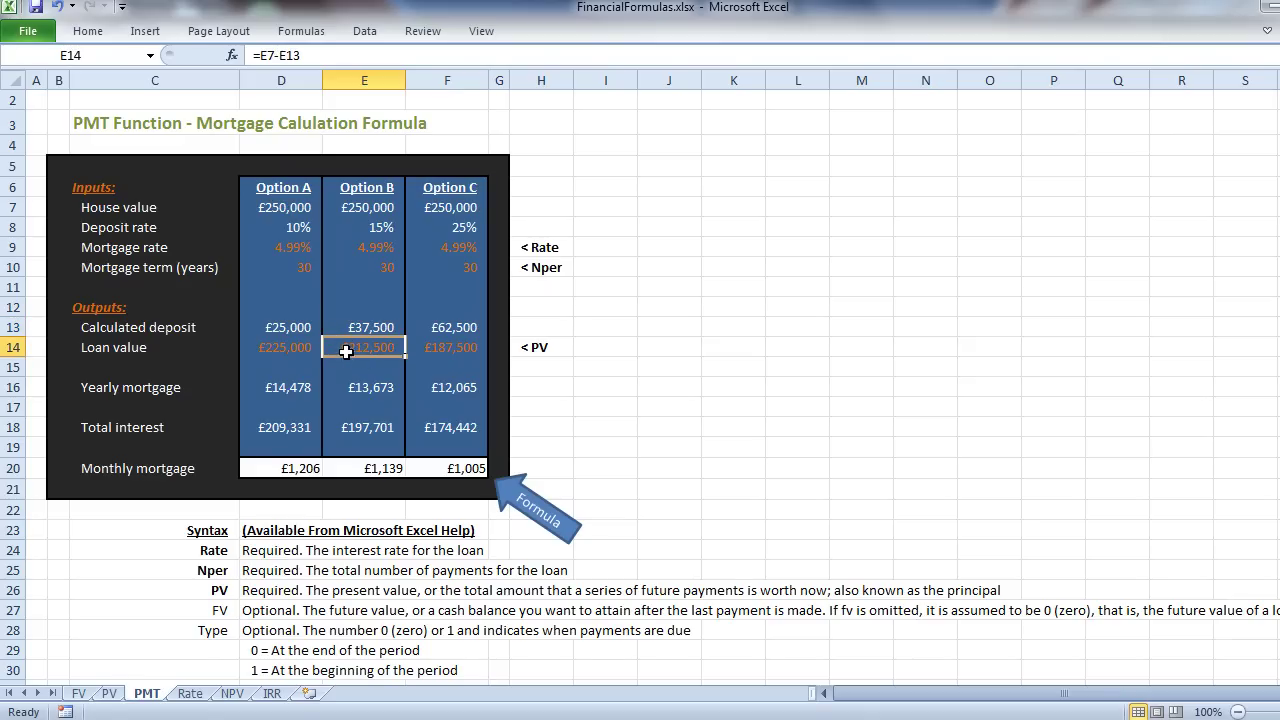
{"action": "left_click", "coordinate": [348, 469]}
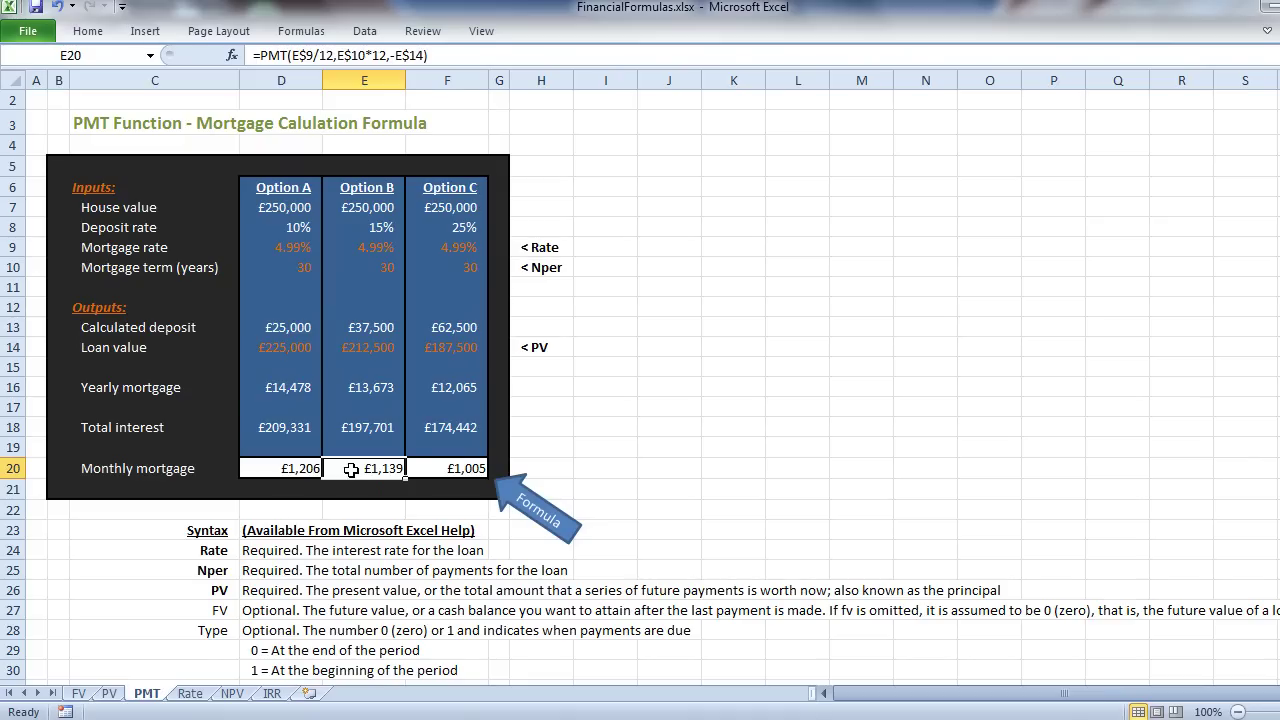
{"action": "left_click", "coordinate": [436, 228]}
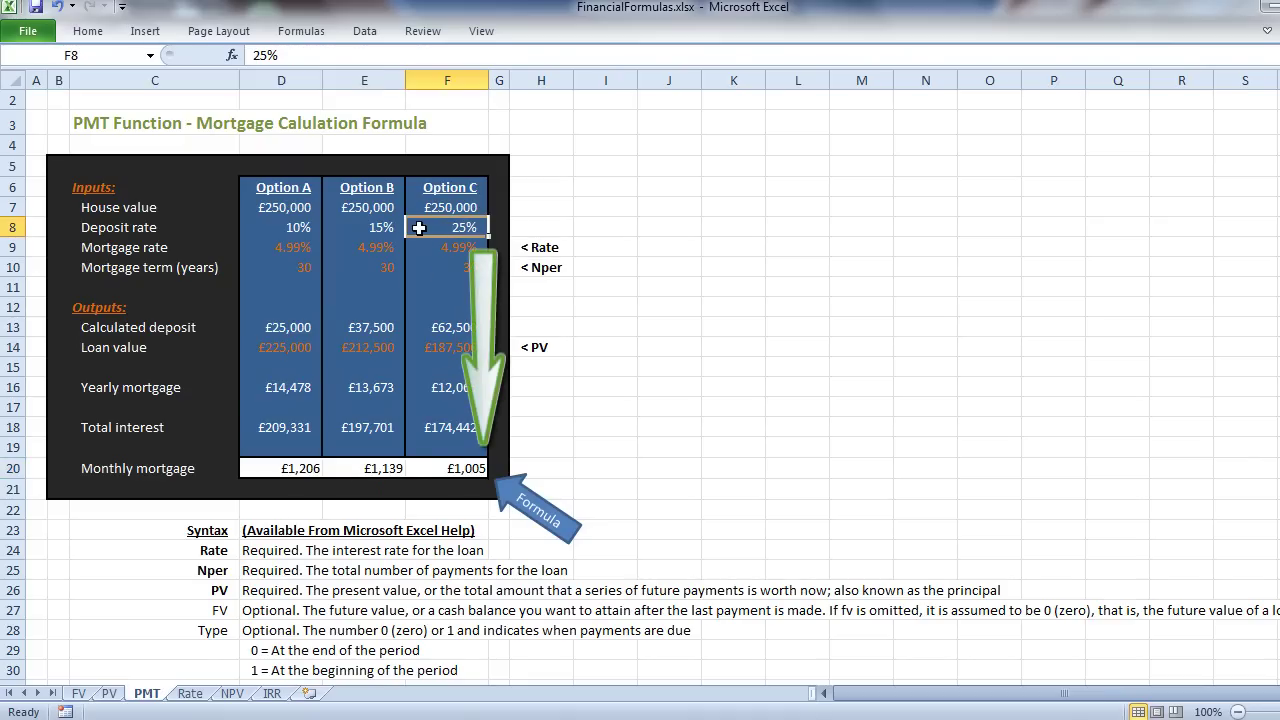
{"action": "left_click", "coordinate": [430, 464]}
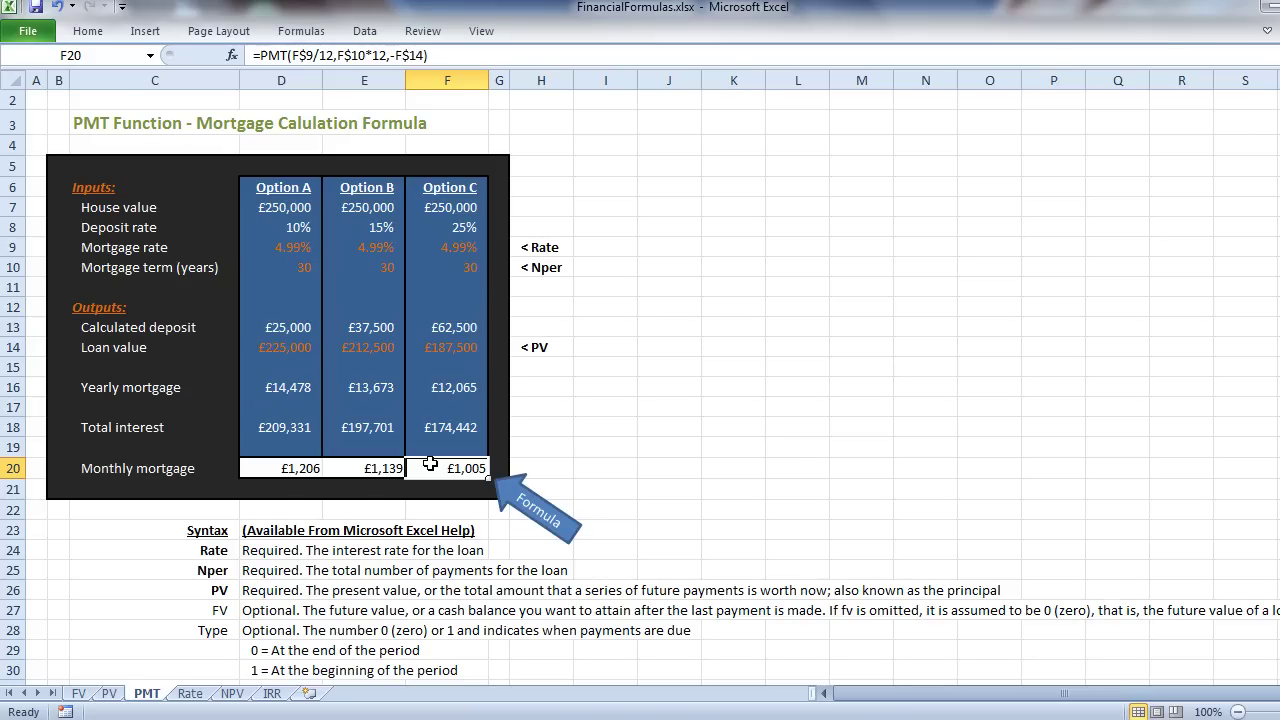
{"action": "left_click", "coordinate": [245, 428]}
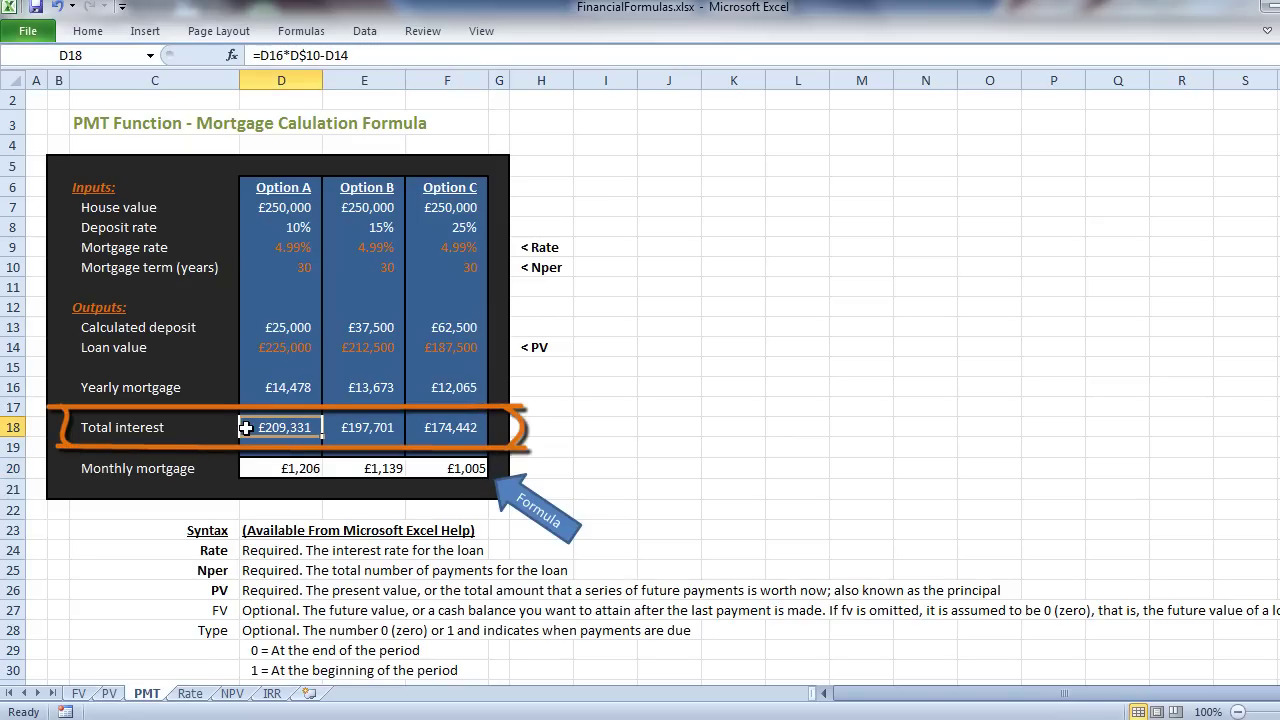
{"action": "left_click", "coordinate": [413, 428]}
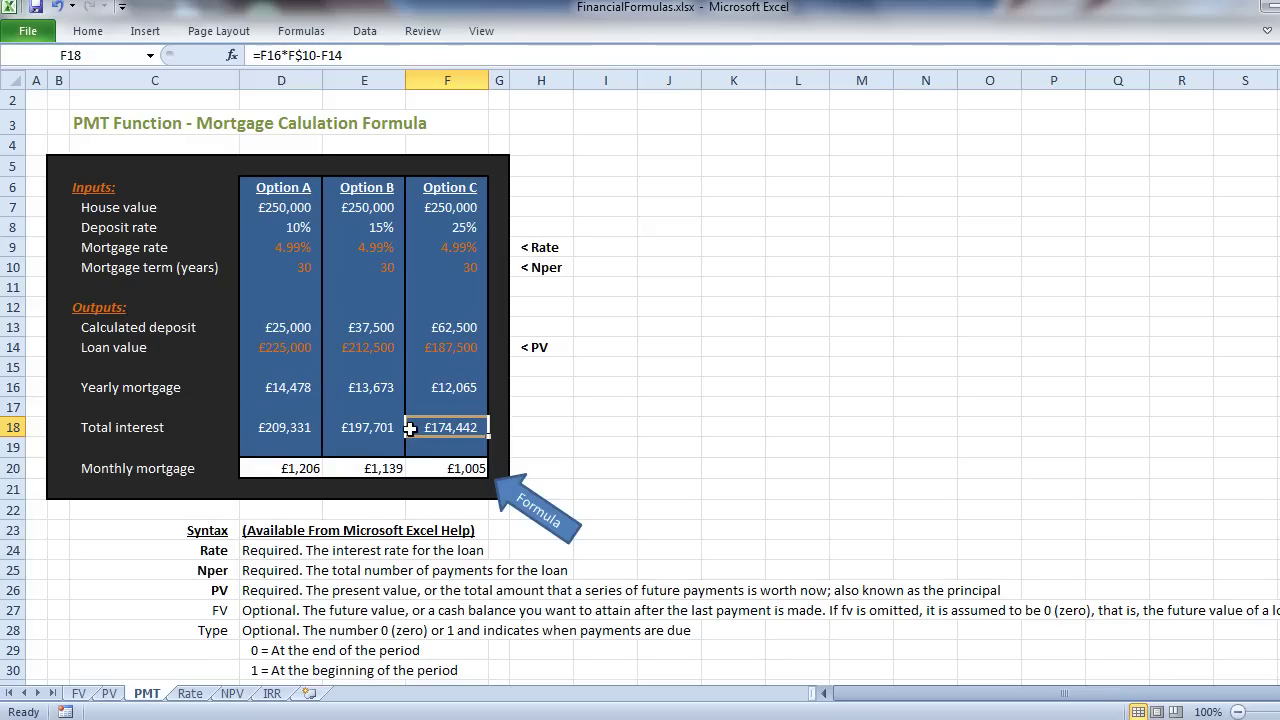
{"action": "left_click", "coordinate": [354, 467]}
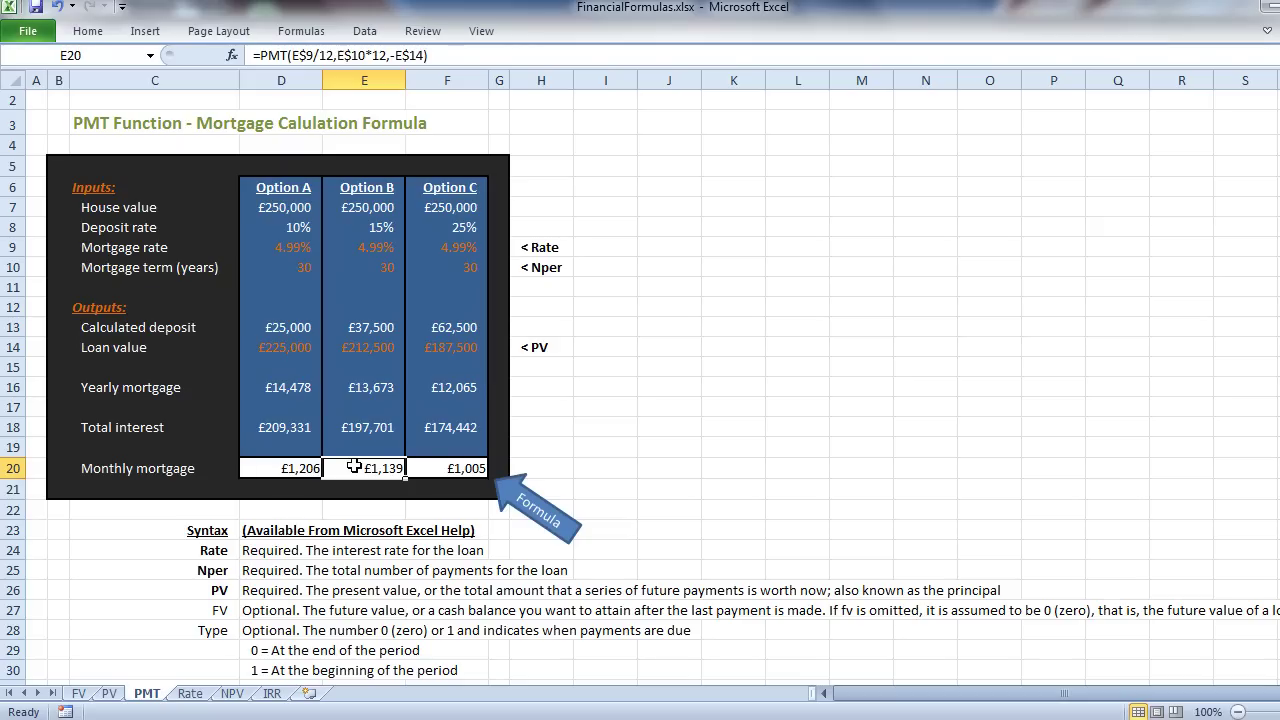